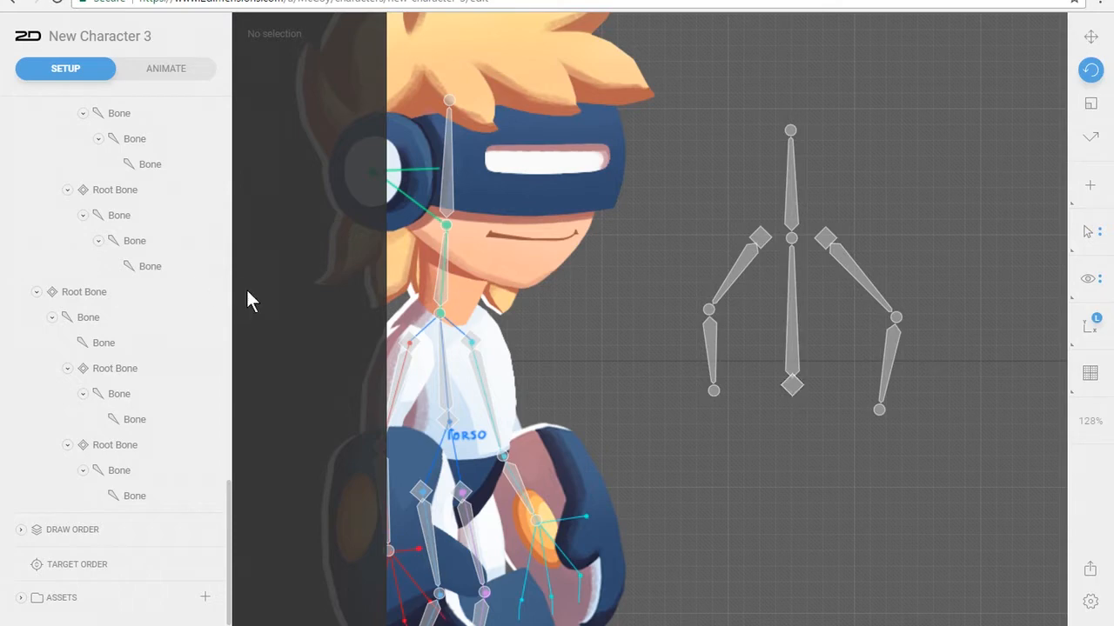
Widen the hierarchy area and rename the root bone at the base of the torso as Hip Root Bone
drag(231, 286, 526, 251)
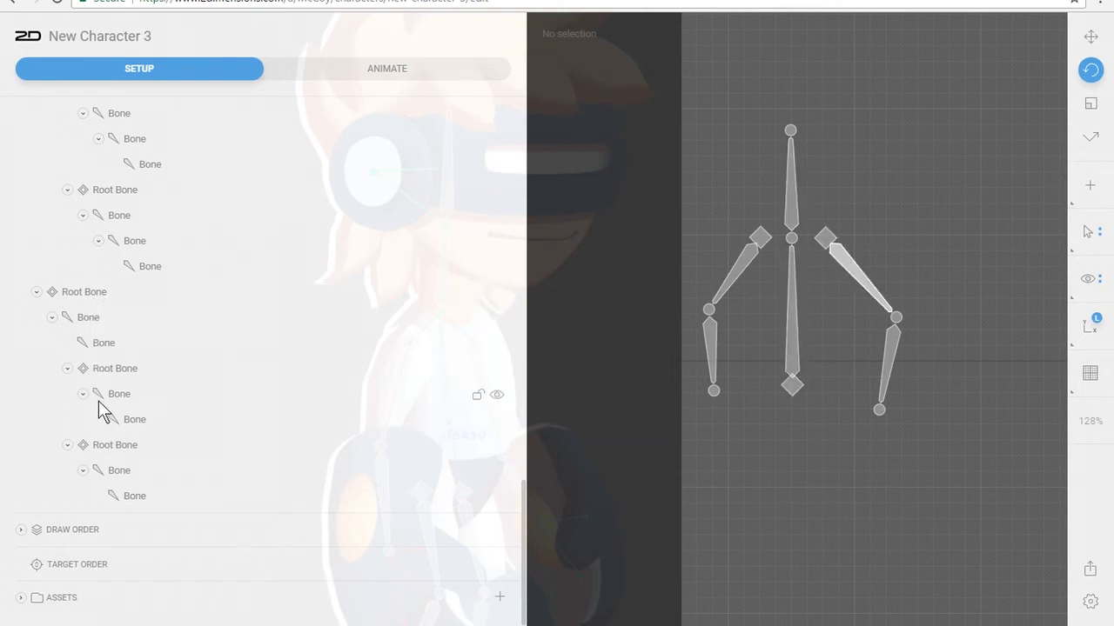
click(90, 291)
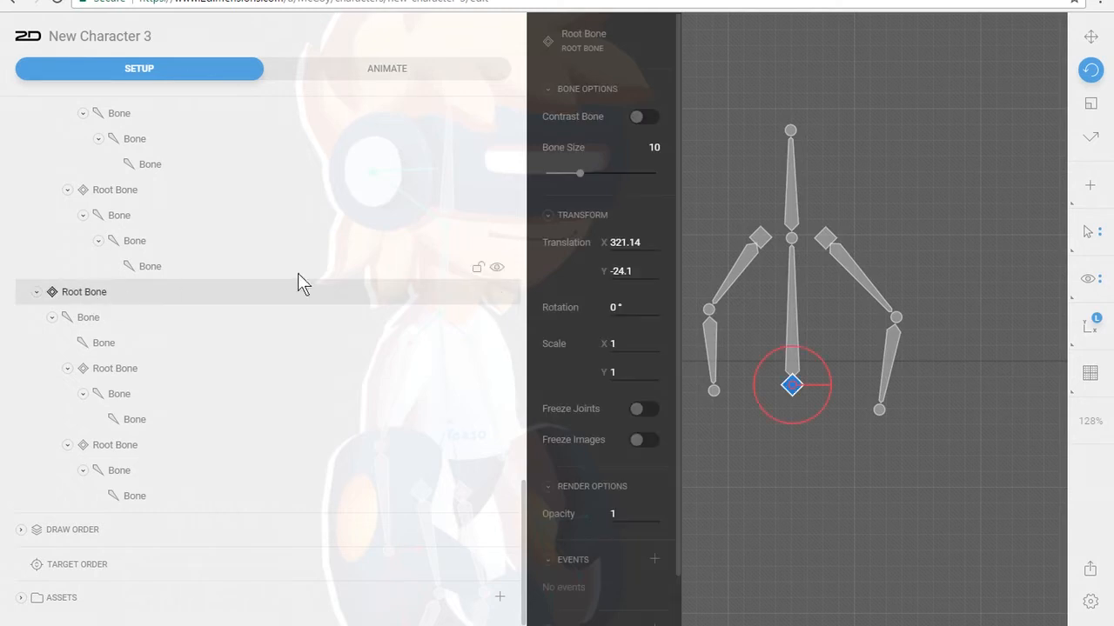
double_click(74, 290)
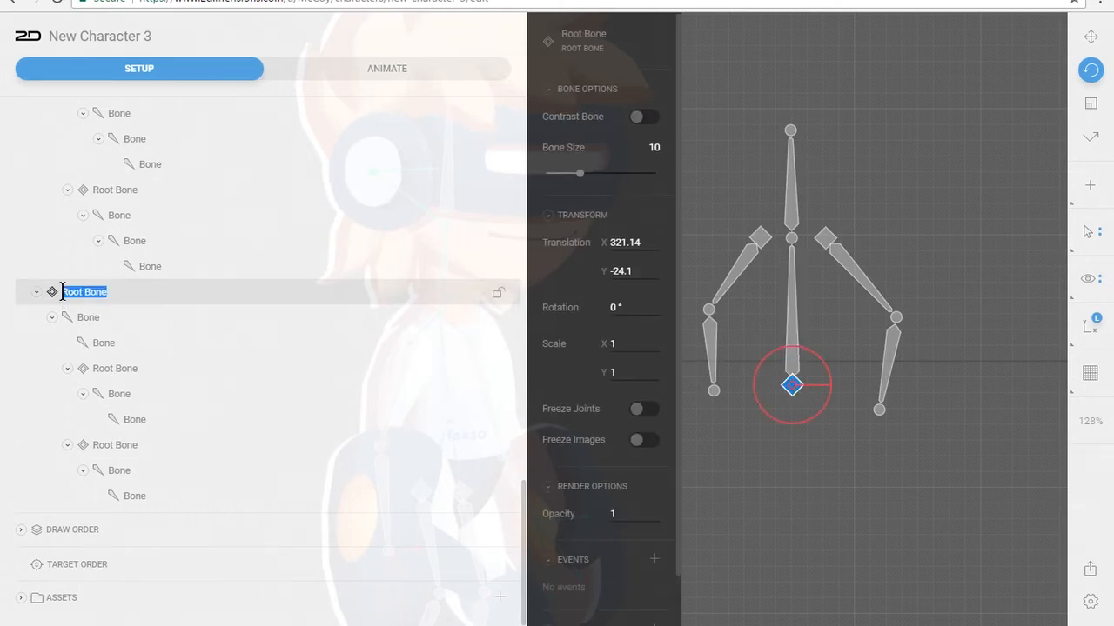
click(62, 291)
text(Hip)
key(Return)
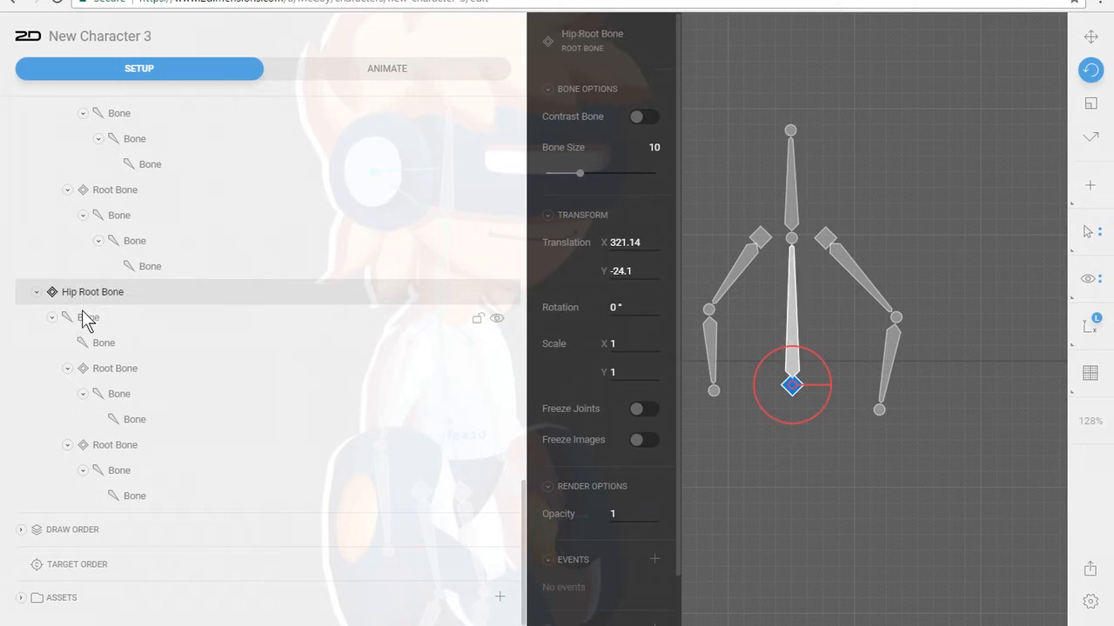
Rename the two bones above the hip root as Torso Bone and Head Bone
double_click(79, 318)
text(Torso Bone)
click(97, 347)
double_click(98, 346)
text(Head Bone)
Delete both arm root bones under Torso Bone together with their arm bones
click(122, 369)
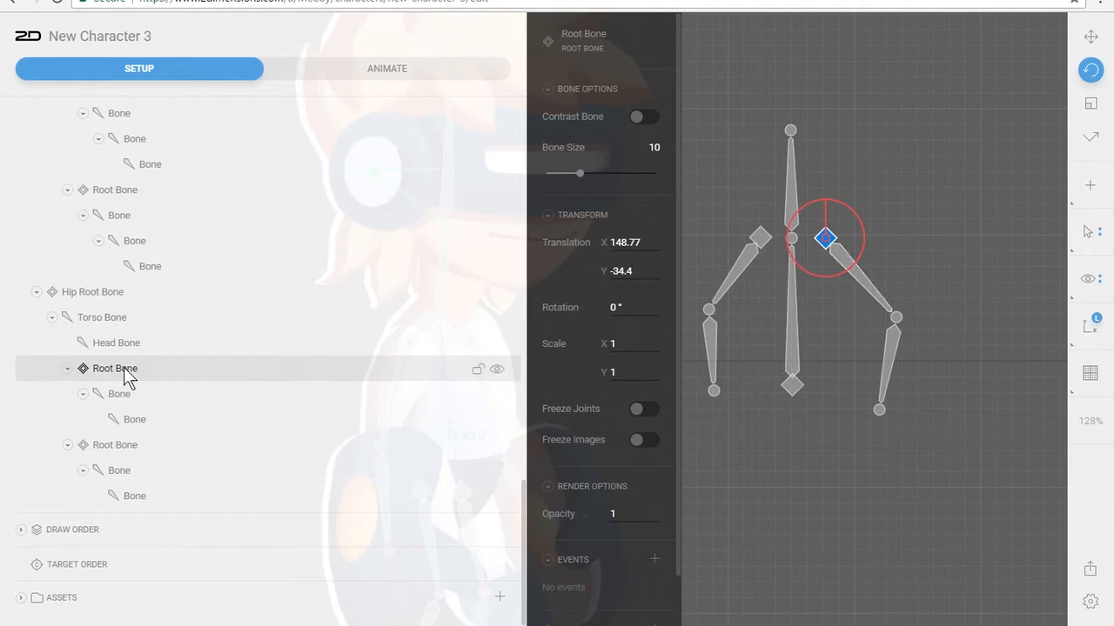
shift+click(117, 447)
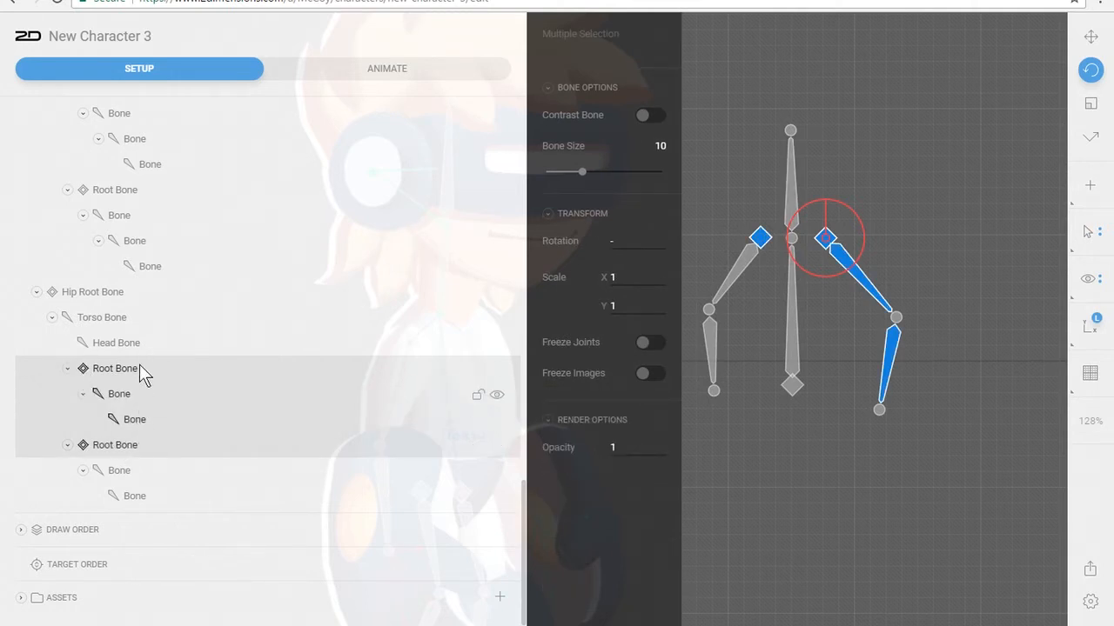
key(Delete)
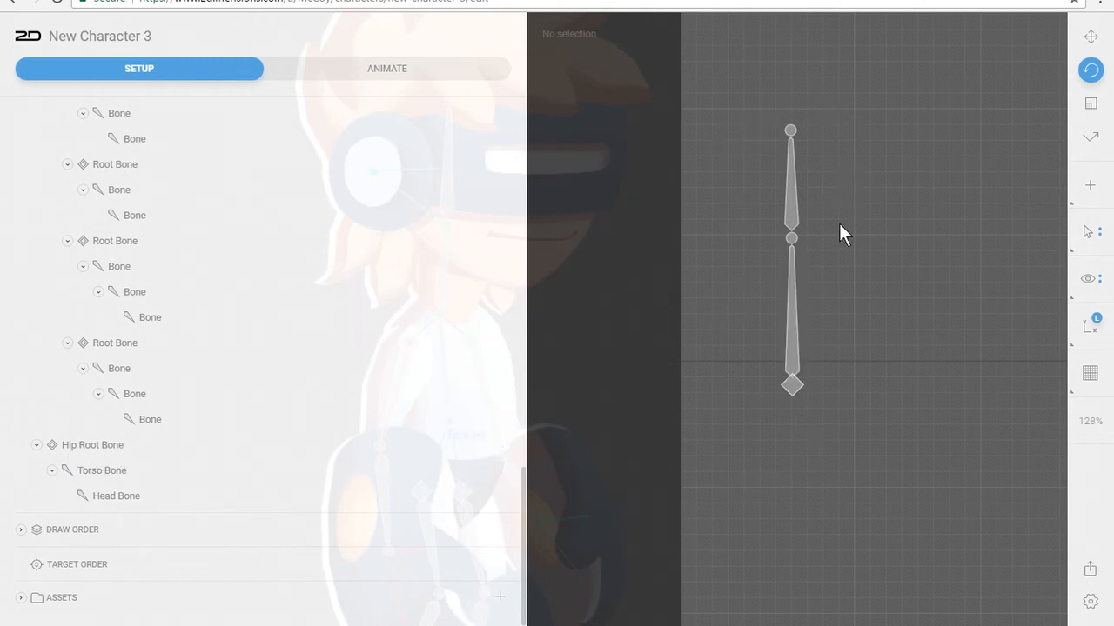
With Torso Bone selected as parent, create a right arm from a root bone beside the neck joint and two chained bones
click(792, 320)
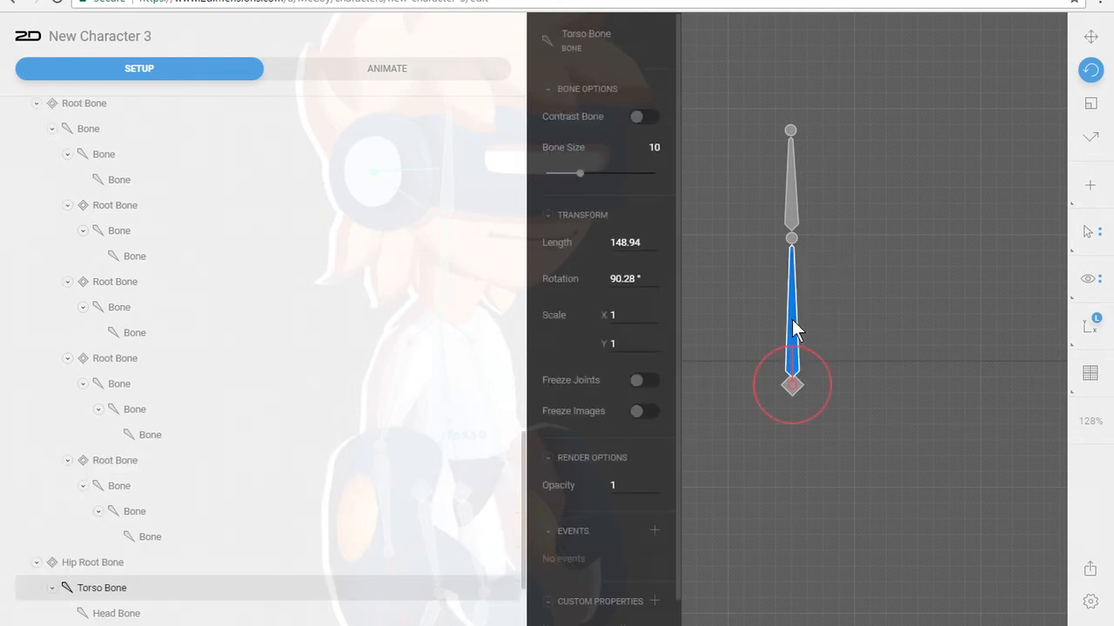
key(b)
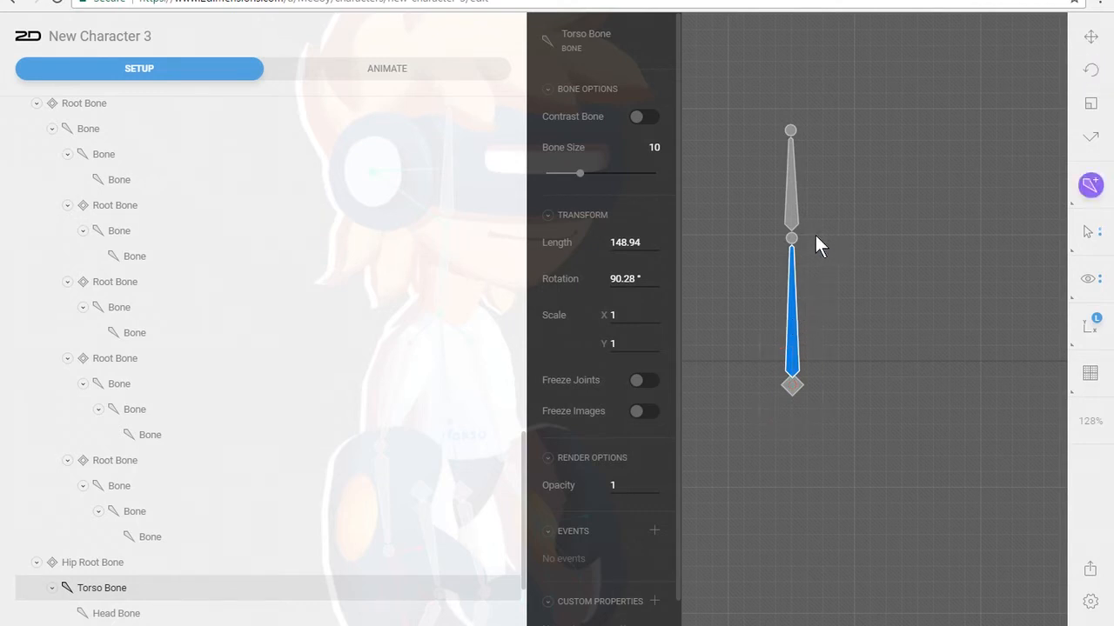
click(815, 235)
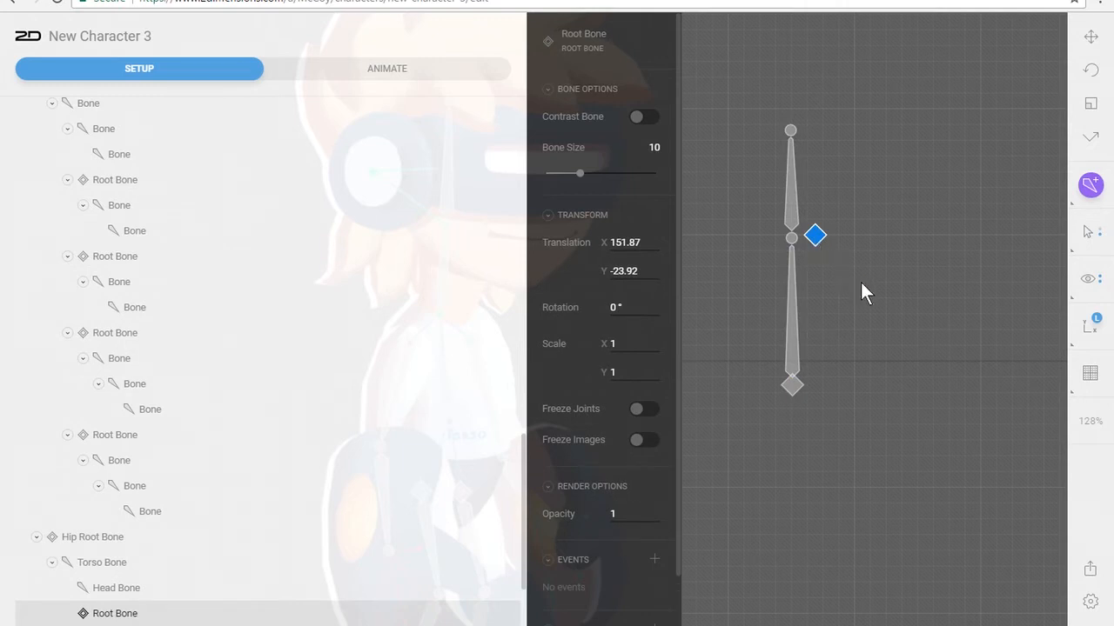
click(872, 305)
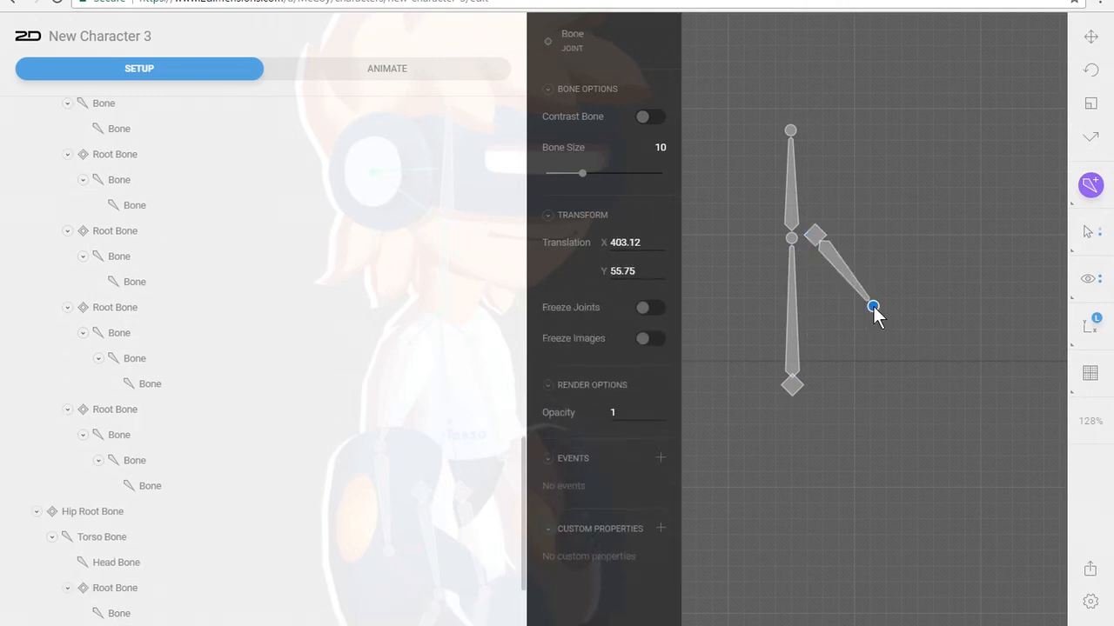
click(848, 381)
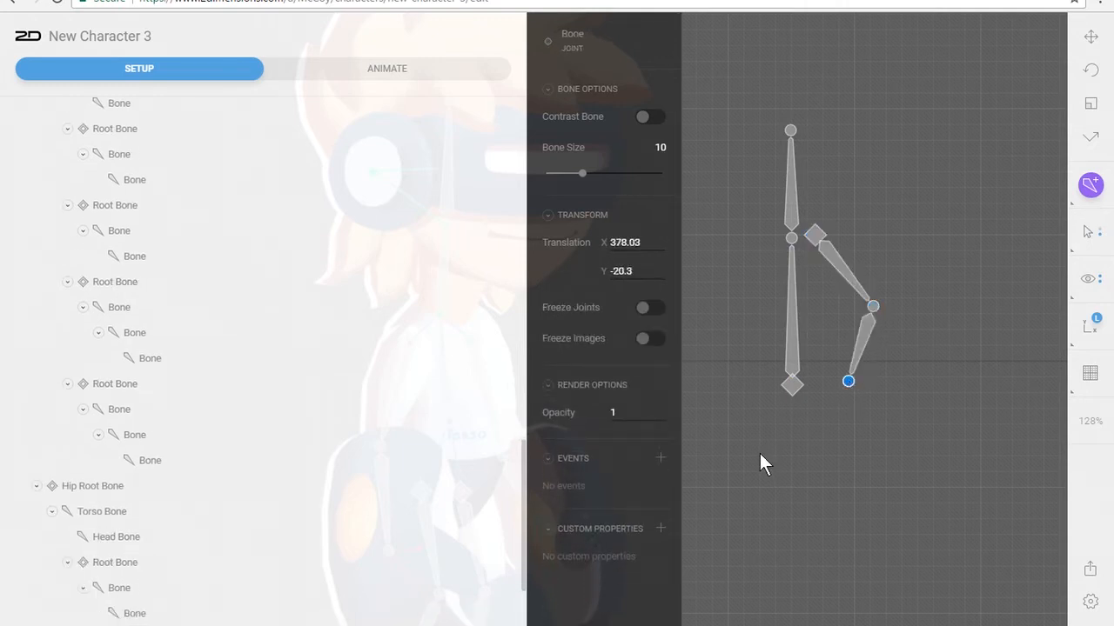
scroll(308, 383, down, 3)
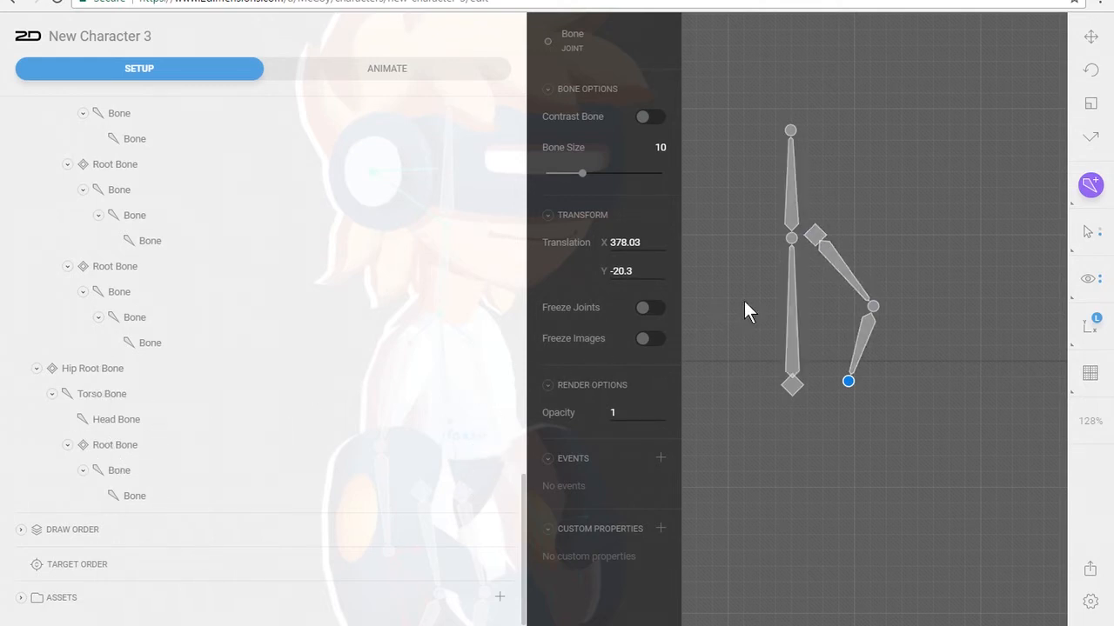
With nothing selected as parent, create a left arm from a root bone beside the neck joint and two chained bones
click(756, 243)
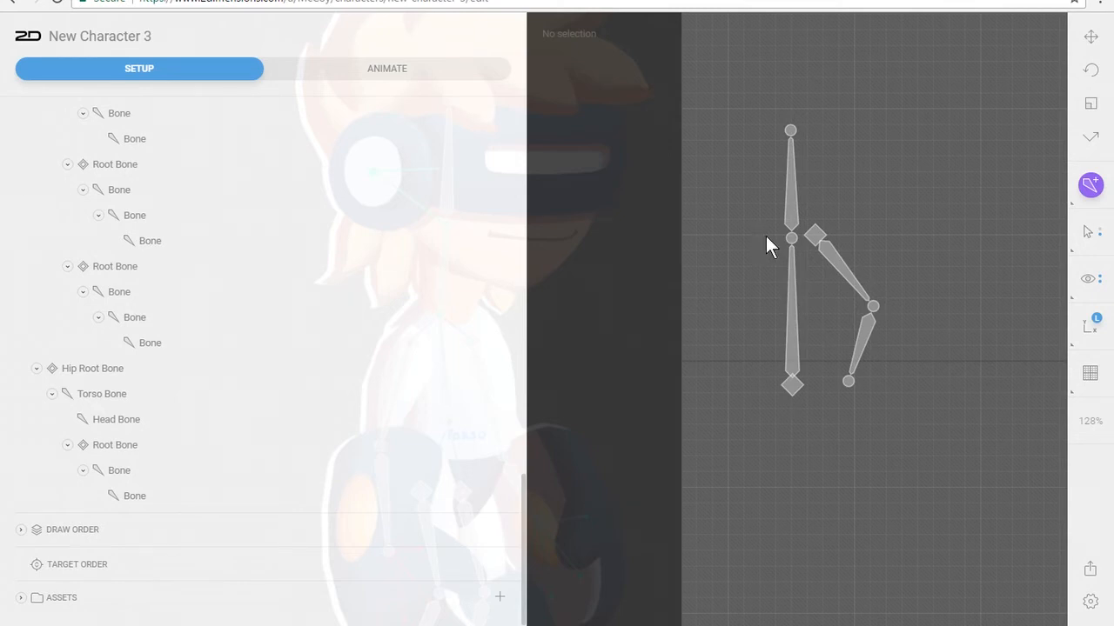
click(765, 234)
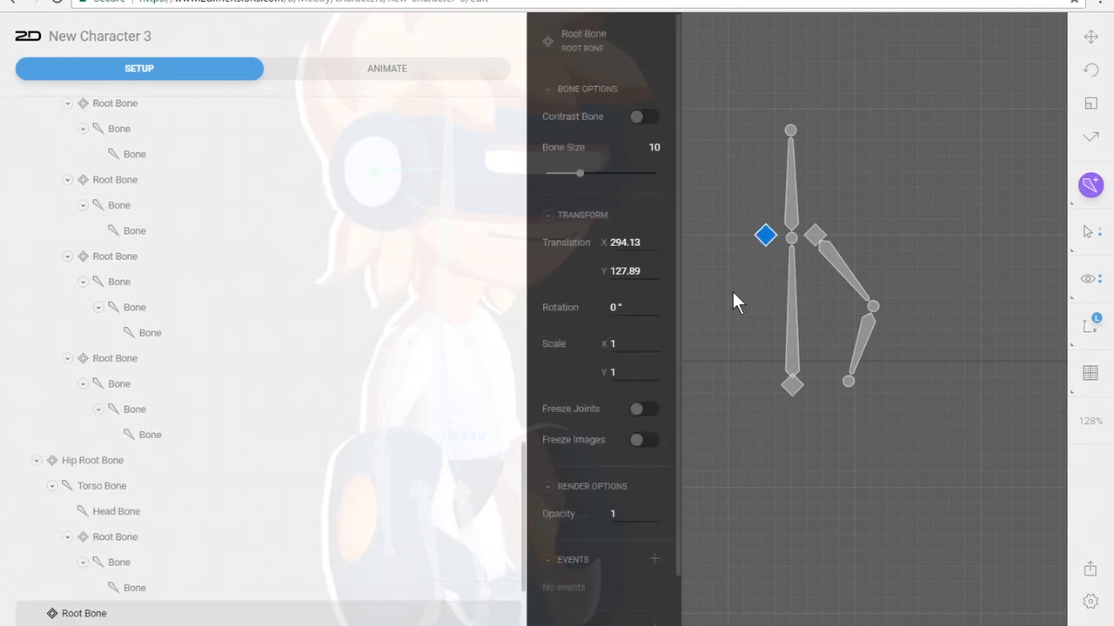
click(733, 293)
click(742, 367)
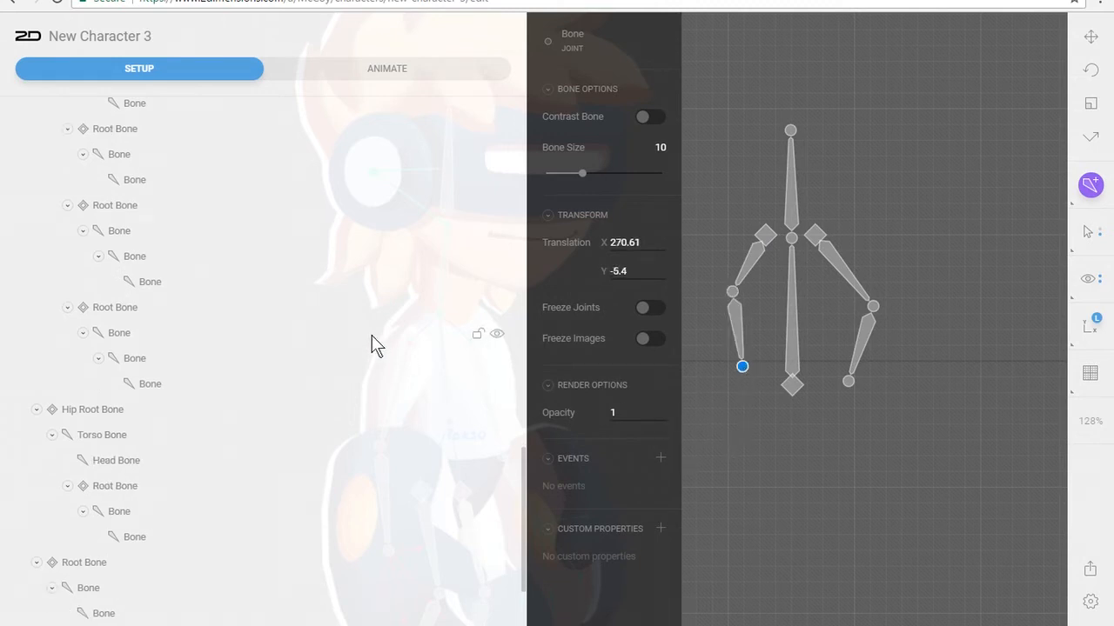
scroll(365, 331, down, 2)
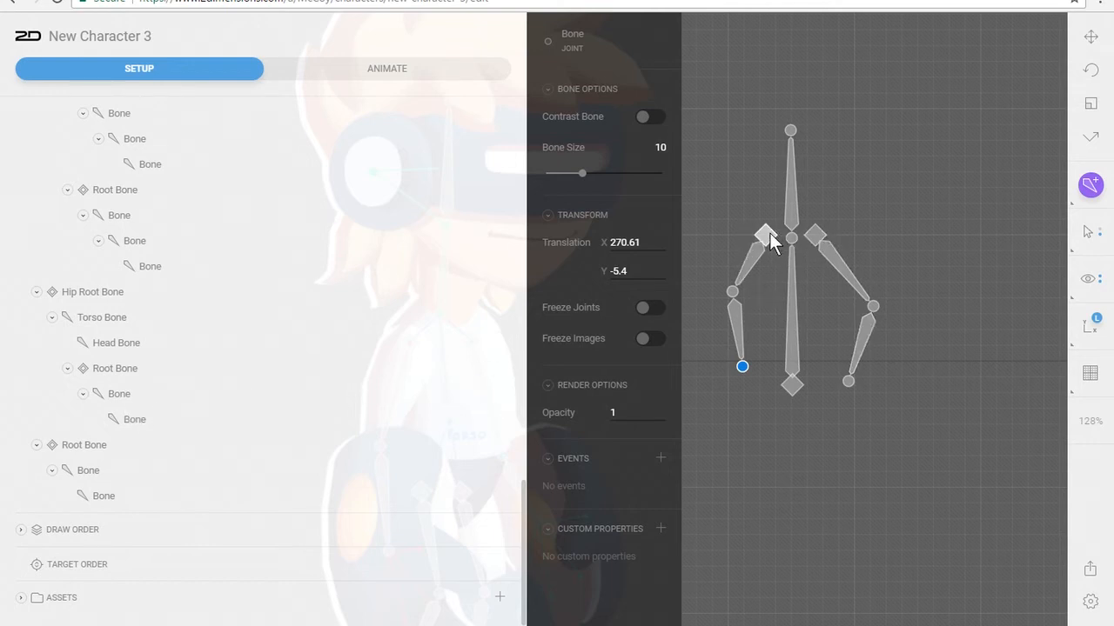
Test-rotate the torso bone and examine where the left arm's root bone sits relative to the Hip Root Bone branch
key(t)
key(r)
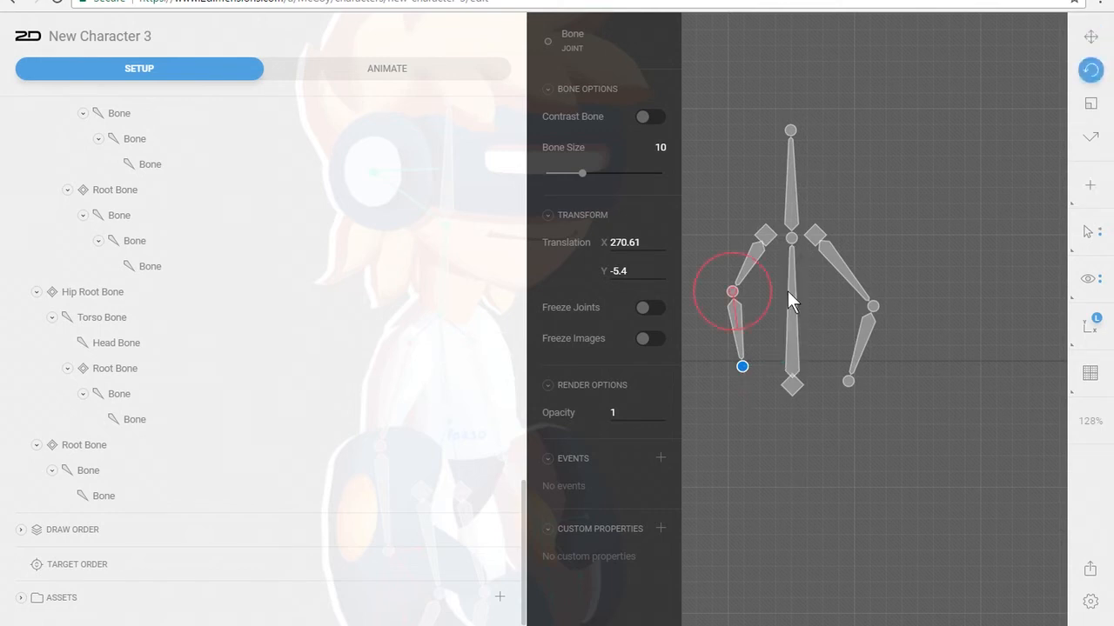
drag(790, 292, 813, 244)
click(764, 235)
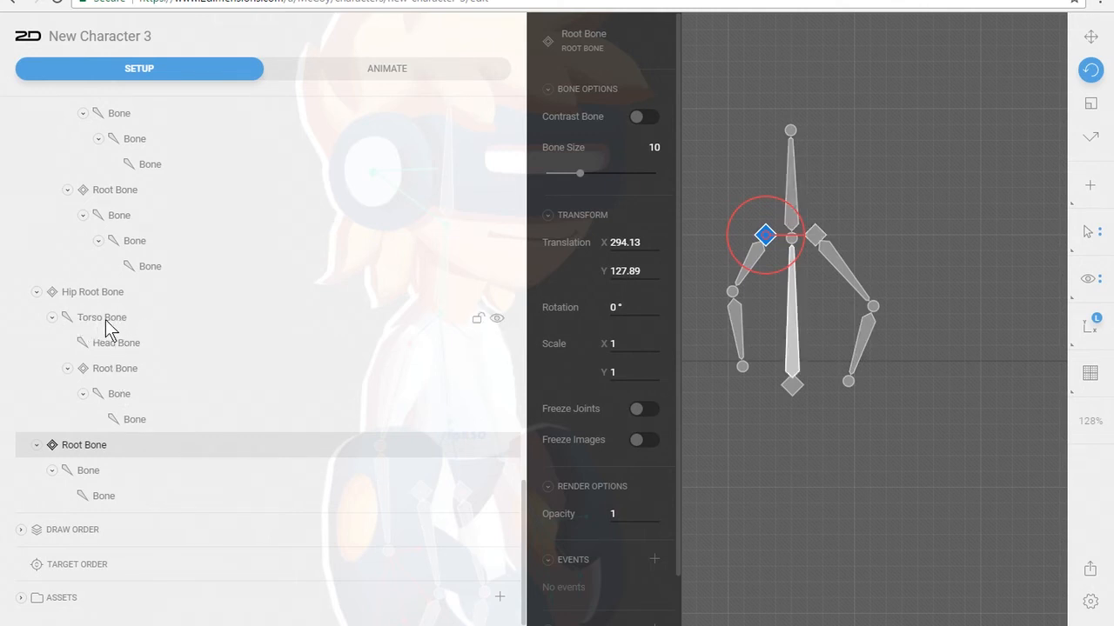
click(37, 293)
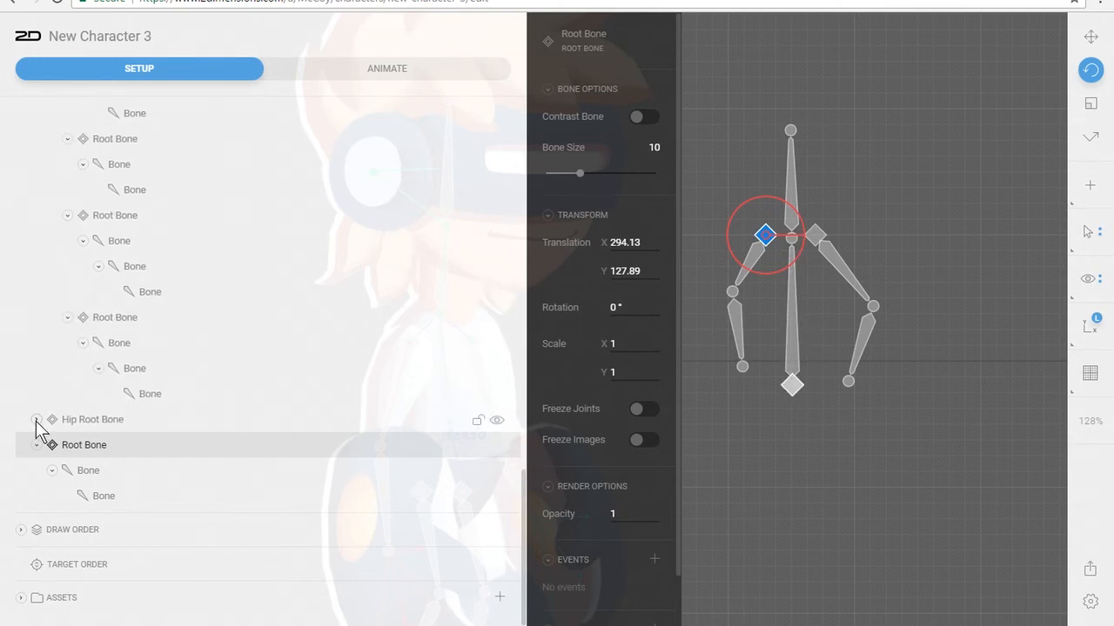
click(35, 421)
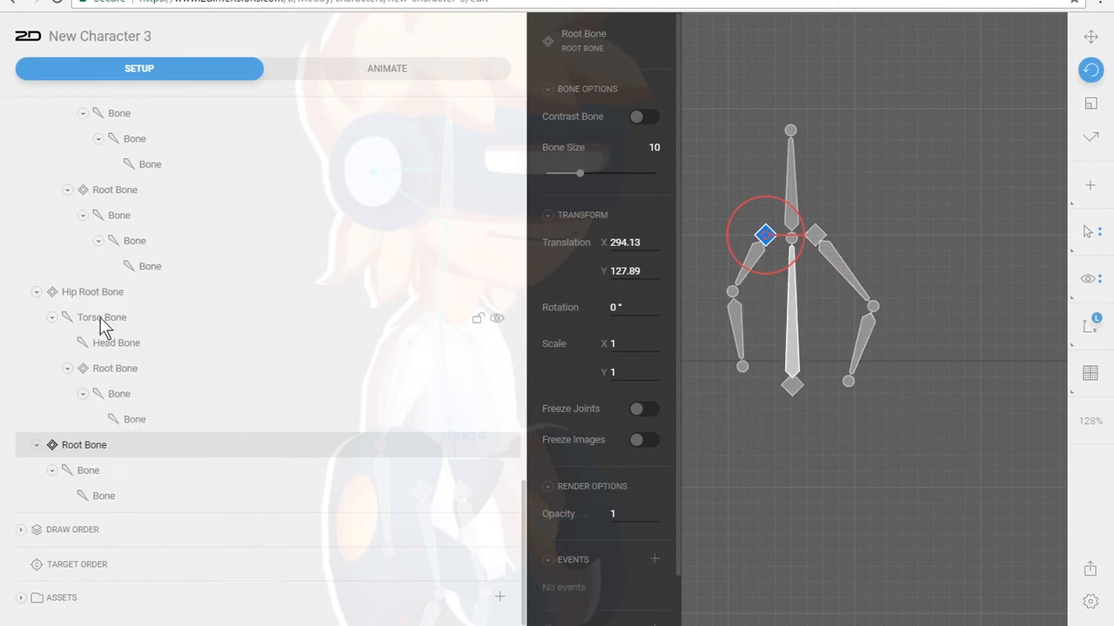
Rename the root bone under Torso Bone as Right Arm Root Bone
click(97, 372)
double_click(98, 371)
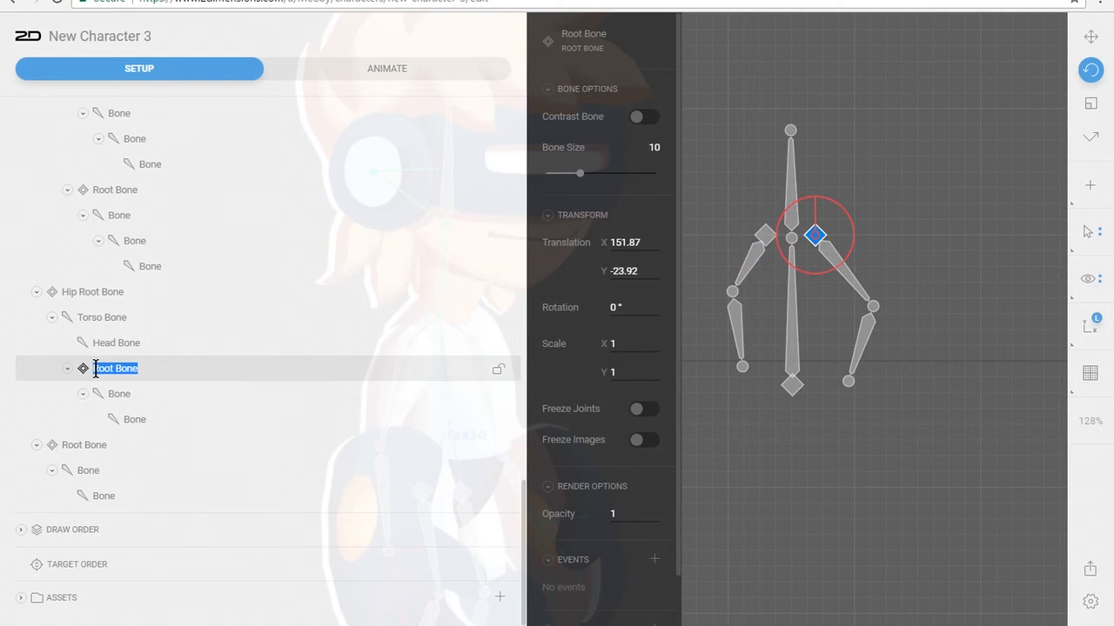
key(Home)
text(Right Arm)
key(Return)
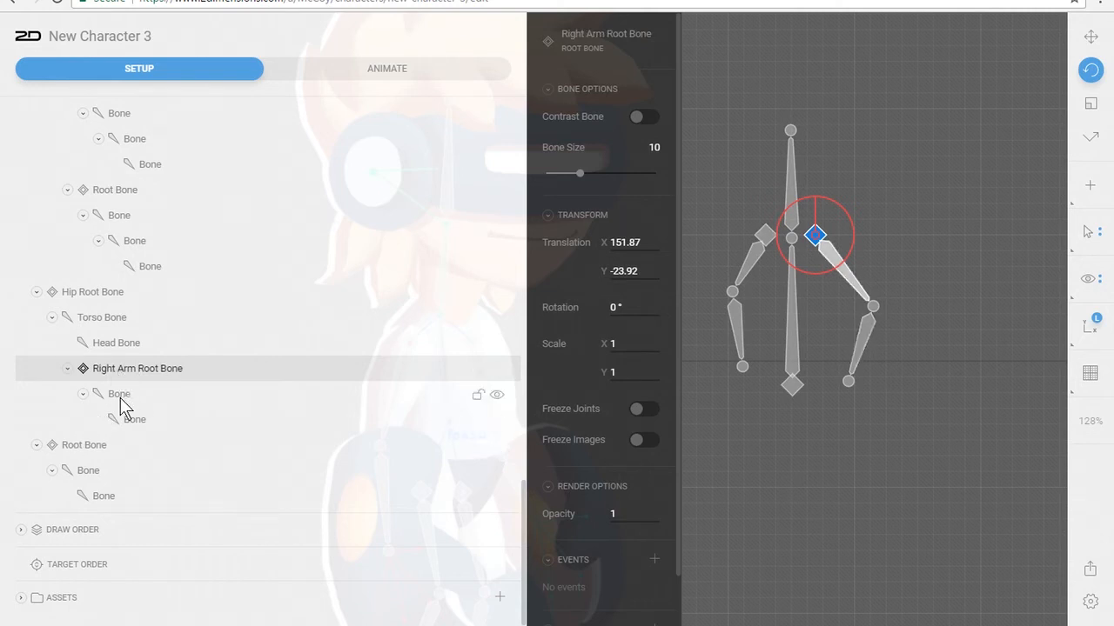
Collapse both arm branches in the hierarchy and parent the left arm's Root Bone to Torso Bone
click(67, 369)
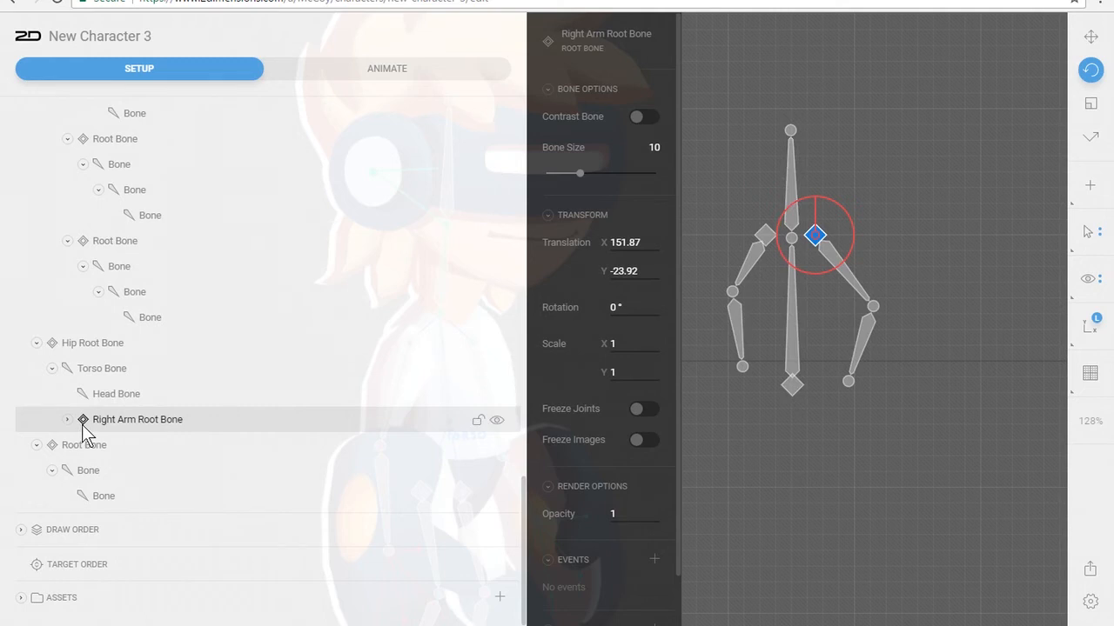
click(51, 368)
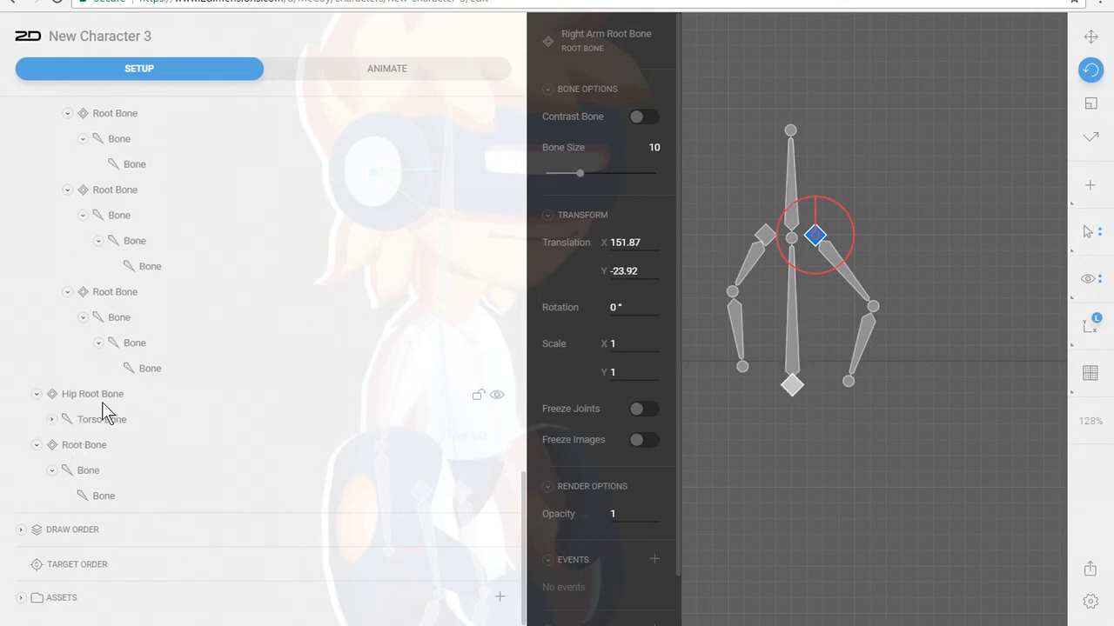
click(53, 419)
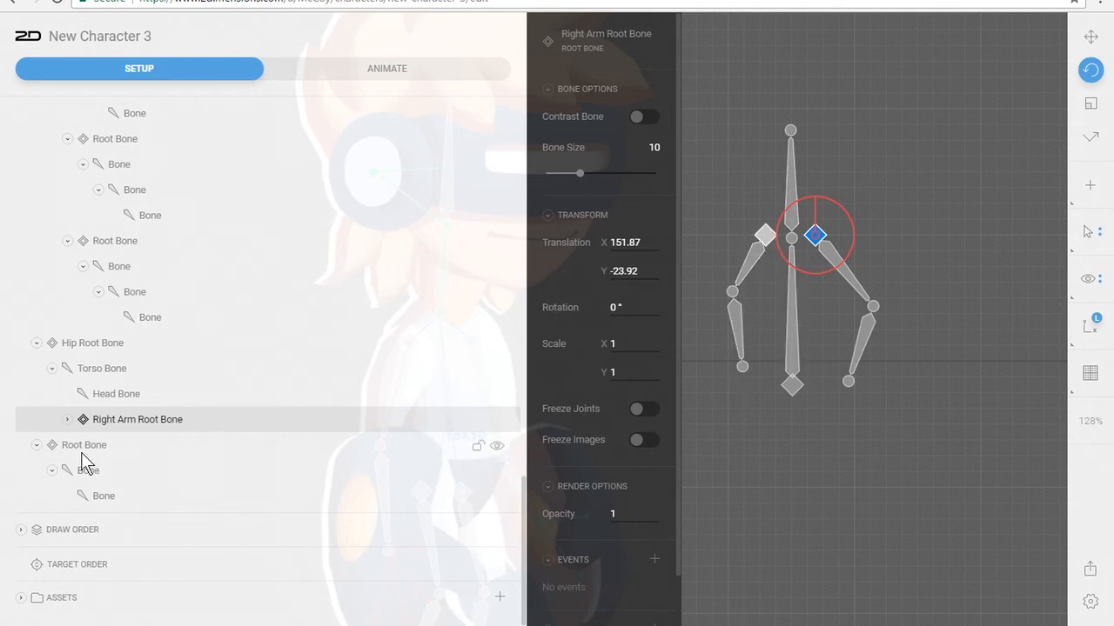
click(37, 446)
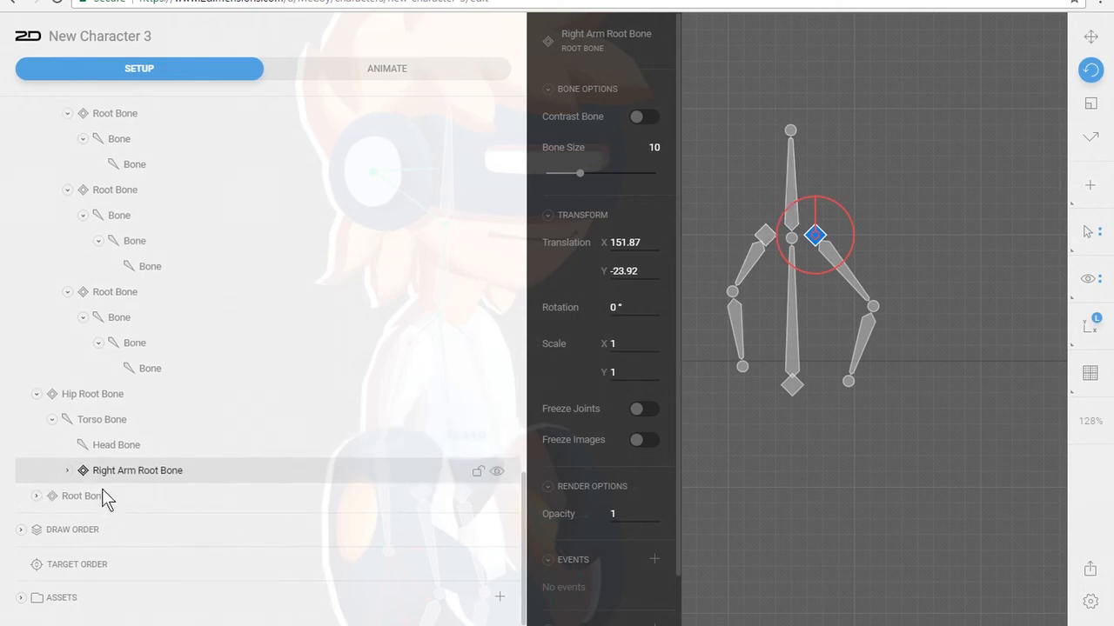
click(82, 498)
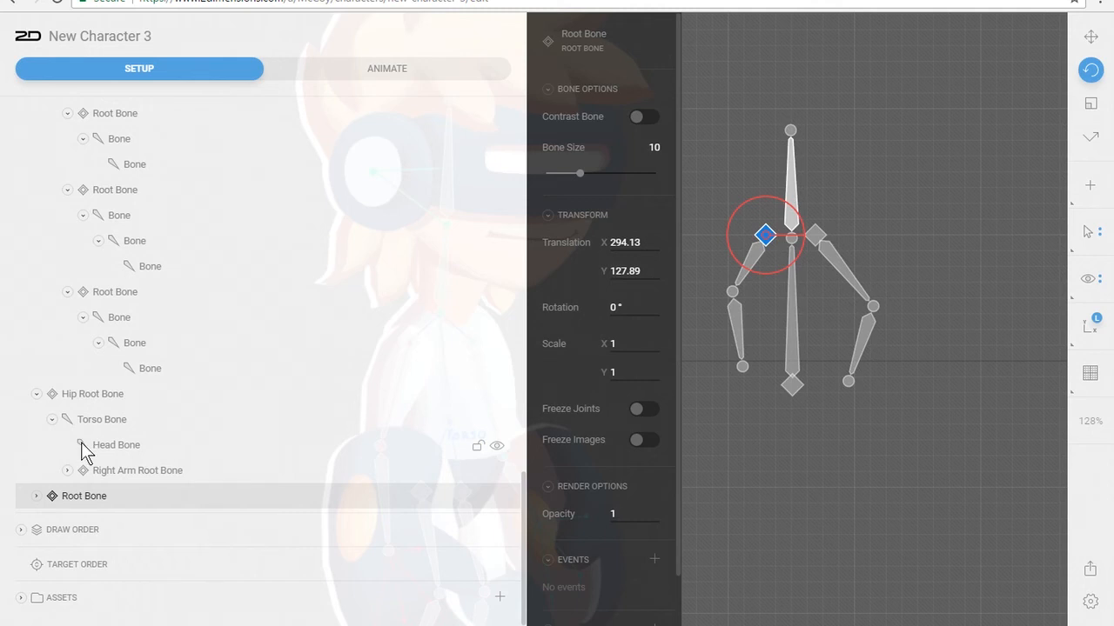
drag(64, 494, 106, 425)
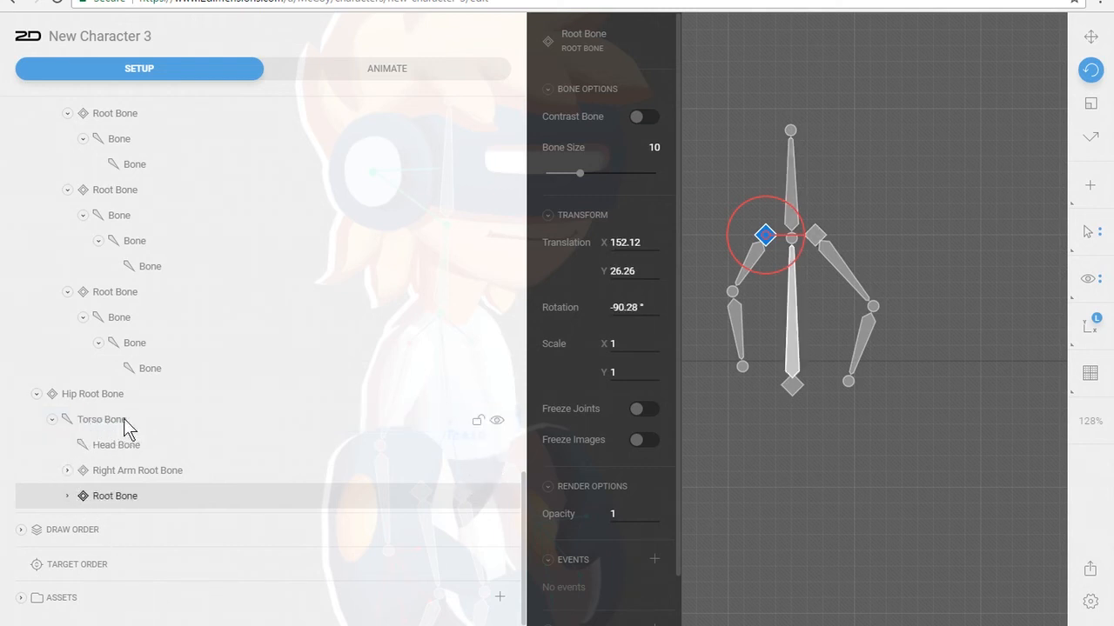
Check the contents of the Torso Bone branch and test-rotate the torso to see whether both arms follow
click(52, 419)
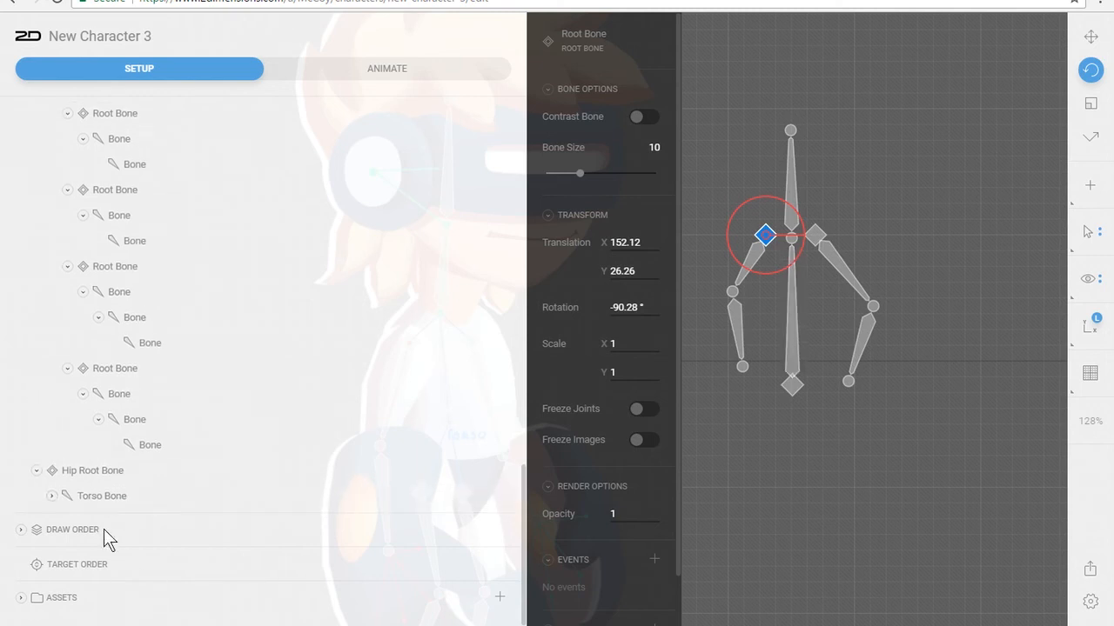
click(51, 497)
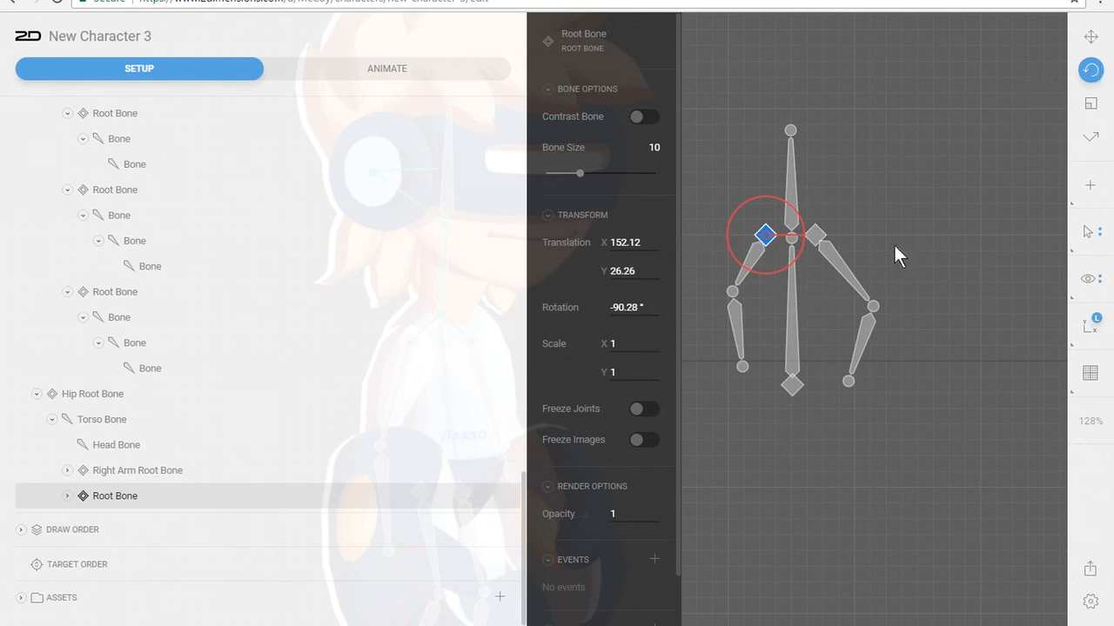
click(791, 282)
drag(791, 263, 840, 272)
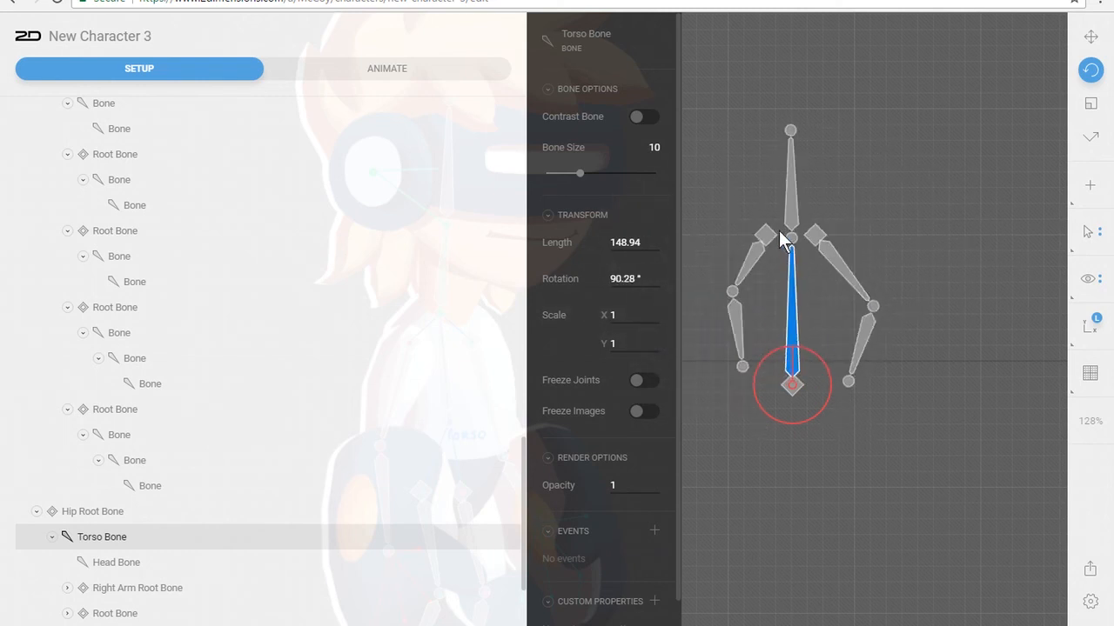
scroll(111, 491, down, 2)
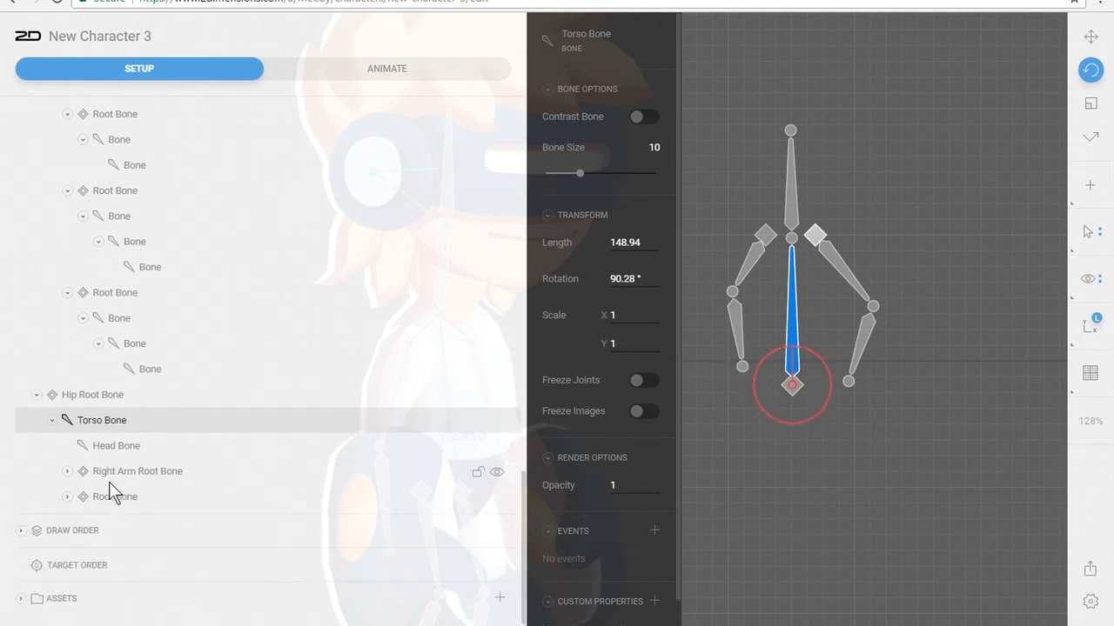